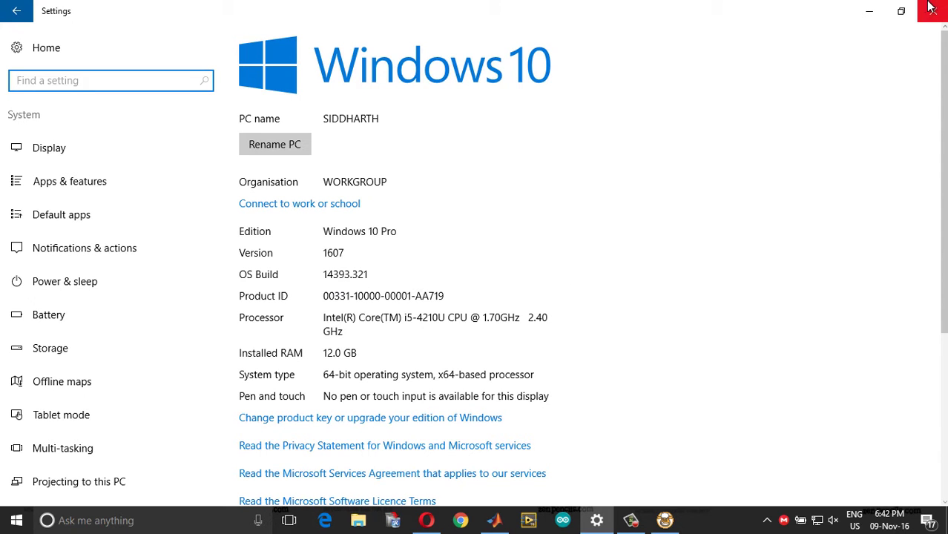
# Step: Return to Windows Update, where the two version 1607 cumulative updates fail with 0x80073701
pyautogui.click(17, 12)
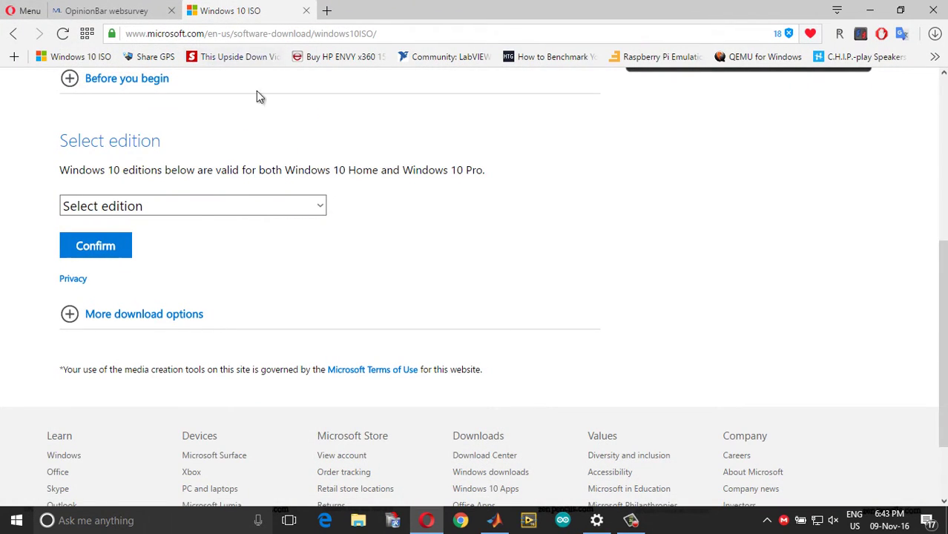
# Step: Select and confirm the Windows 10 edition on Microsoft's download page
pyautogui.click(234, 212)
pyautogui.click(218, 245)
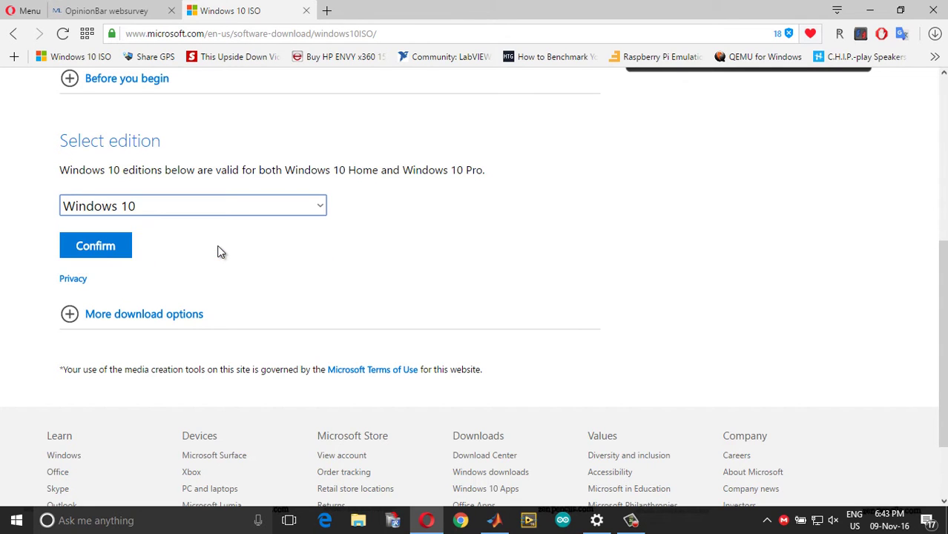
pyautogui.click(127, 247)
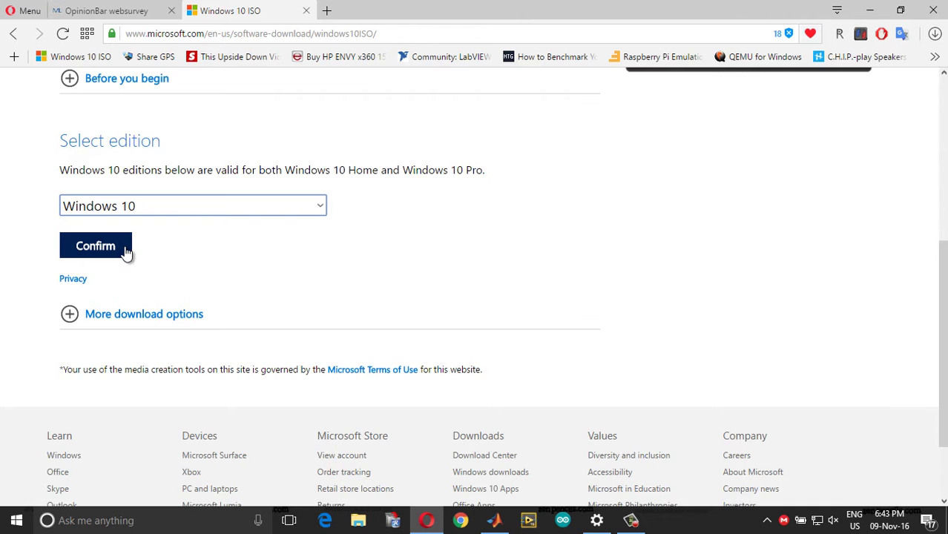
# Step: Confirm English International as the language to get the 64-bit and 32-bit ISO links
pyautogui.scroll(-1, 157, 331)
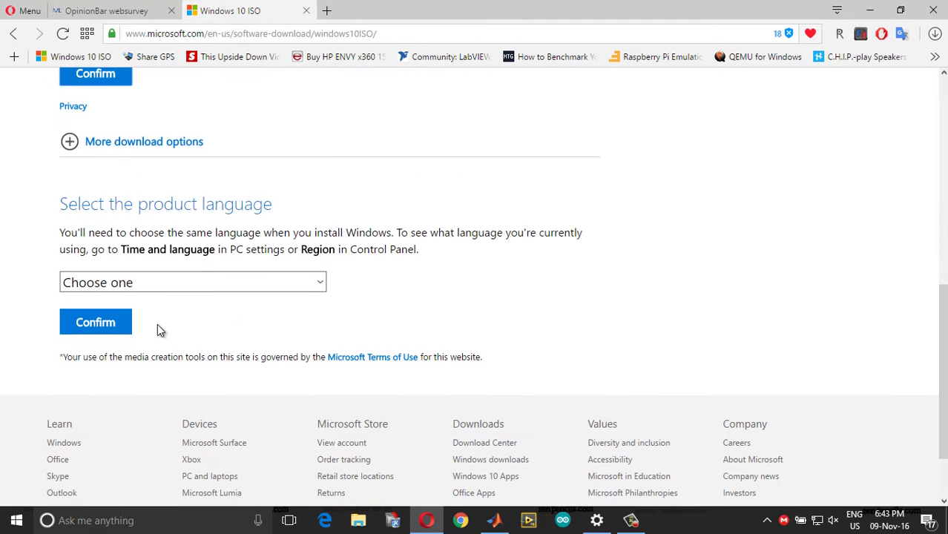
pyautogui.click(169, 285)
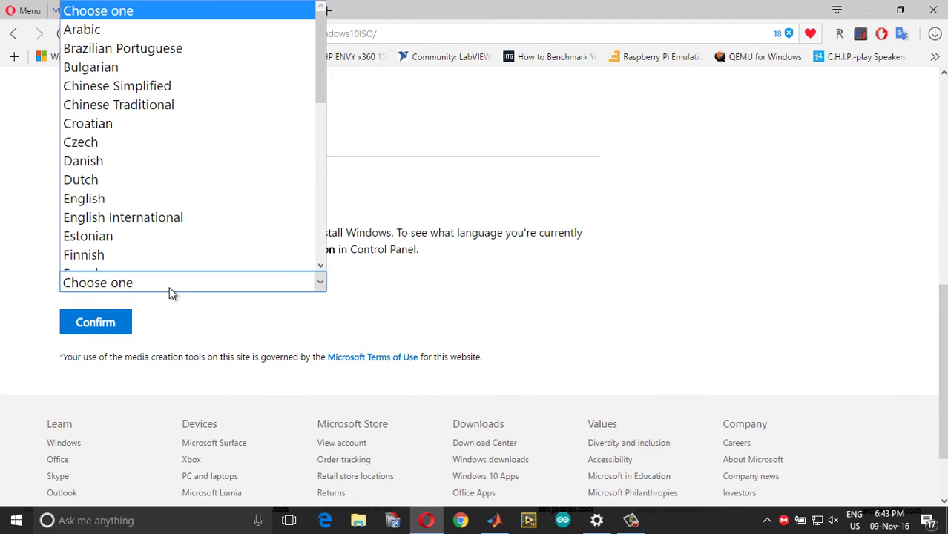
pyautogui.click(186, 207)
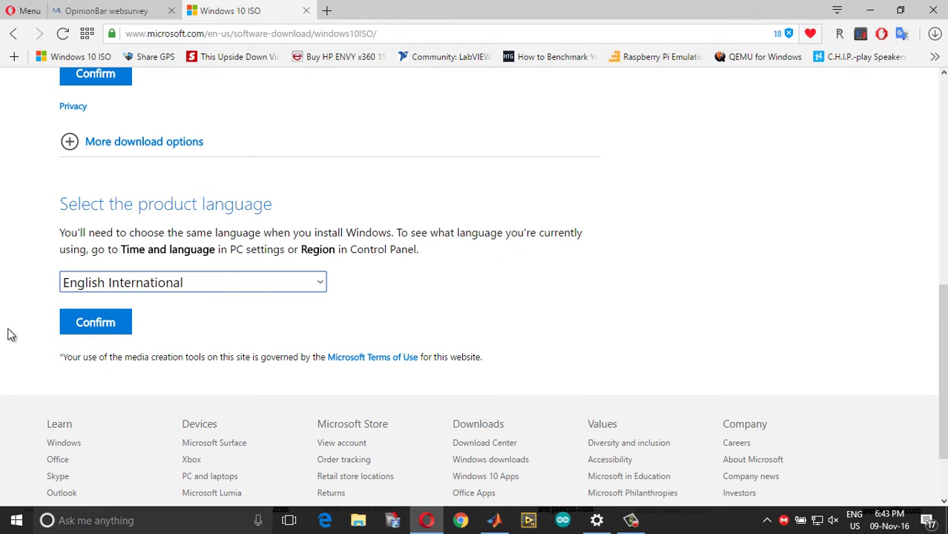
pyautogui.click(116, 331)
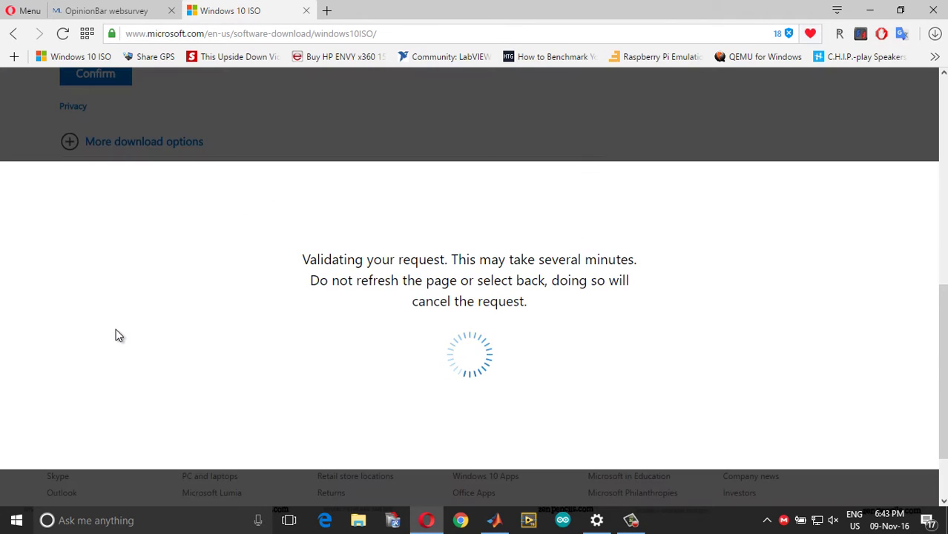
pyautogui.scroll(3, 363, 289)
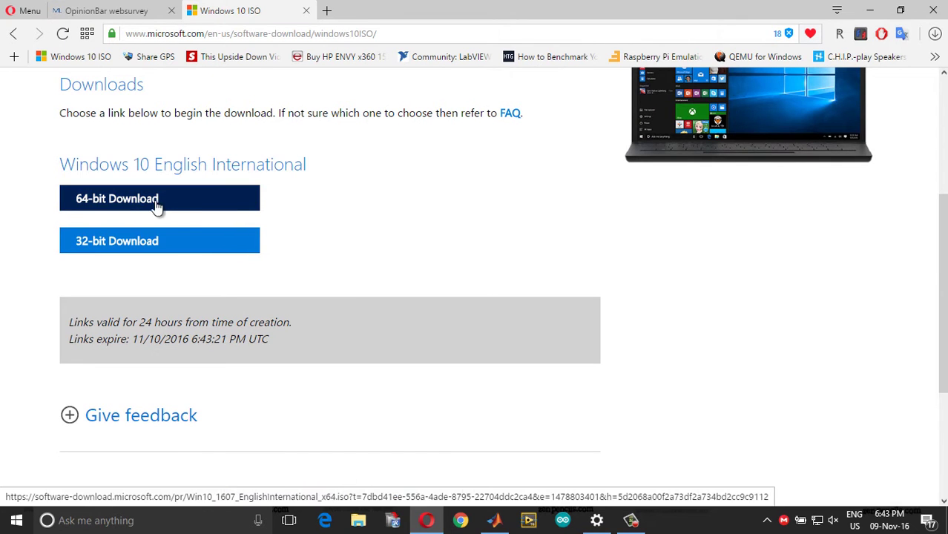
# Step: Minimize the browser and choose Virtual CloneDrive's Mount on drive E: in File Explorer
pyautogui.click(871, 9)
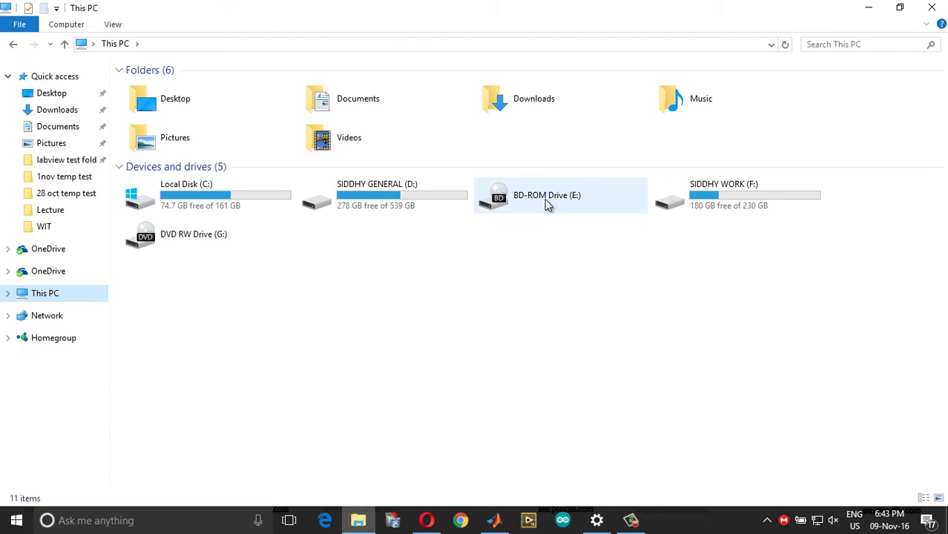
pyautogui.rightClick(544, 199)
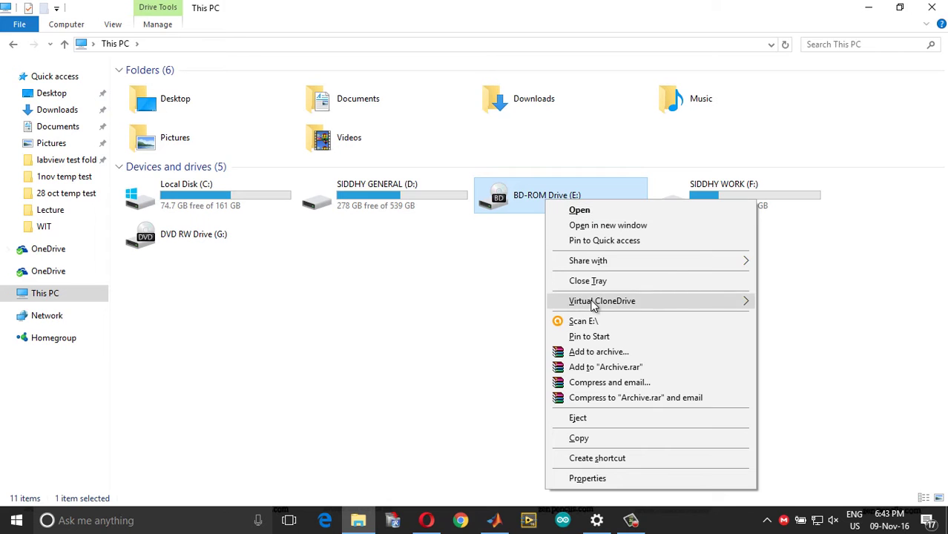
pyautogui.moveTo(723, 302)
pyautogui.click(816, 299)
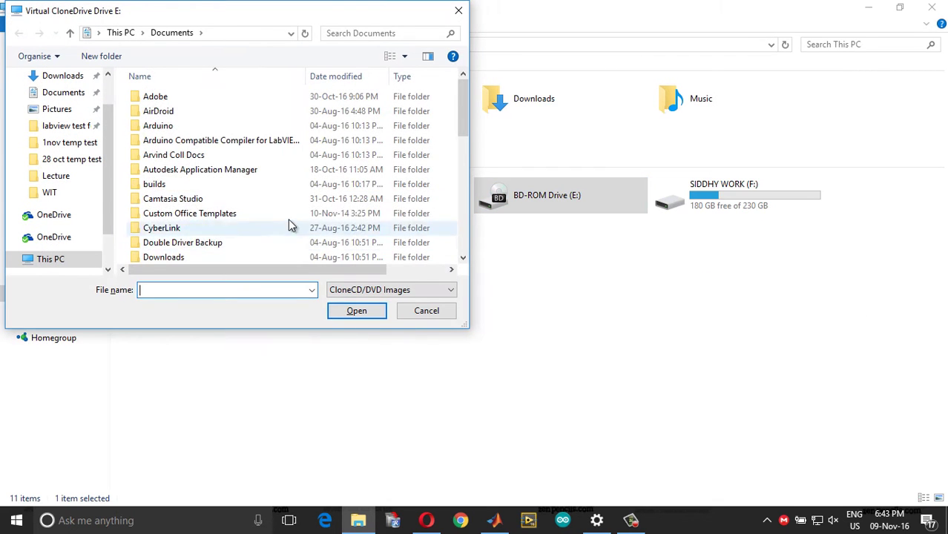
# Step: Mount Win10_1607_EnglishInternational_x64 from D:\SOFTWARE as drive E:
pyautogui.scroll(-4, 289, 224)
pyautogui.click(72, 258)
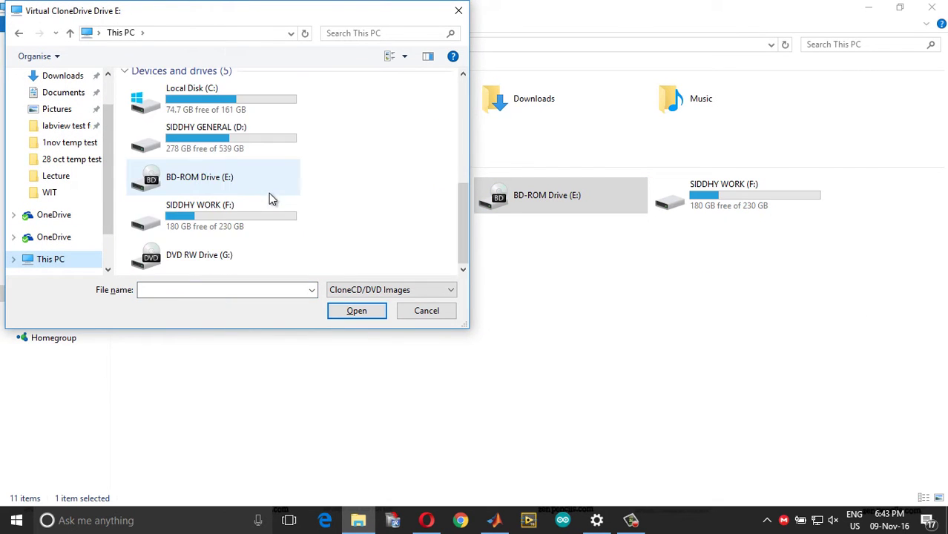
pyautogui.doubleClick(212, 152)
pyautogui.scroll(-2, 264, 233)
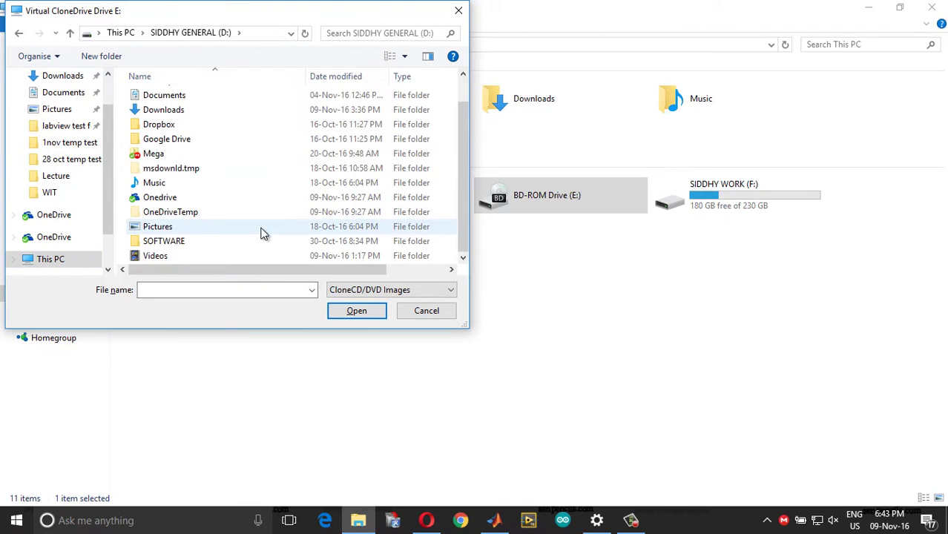
pyautogui.doubleClick(176, 246)
pyautogui.scroll(-4, 193, 222)
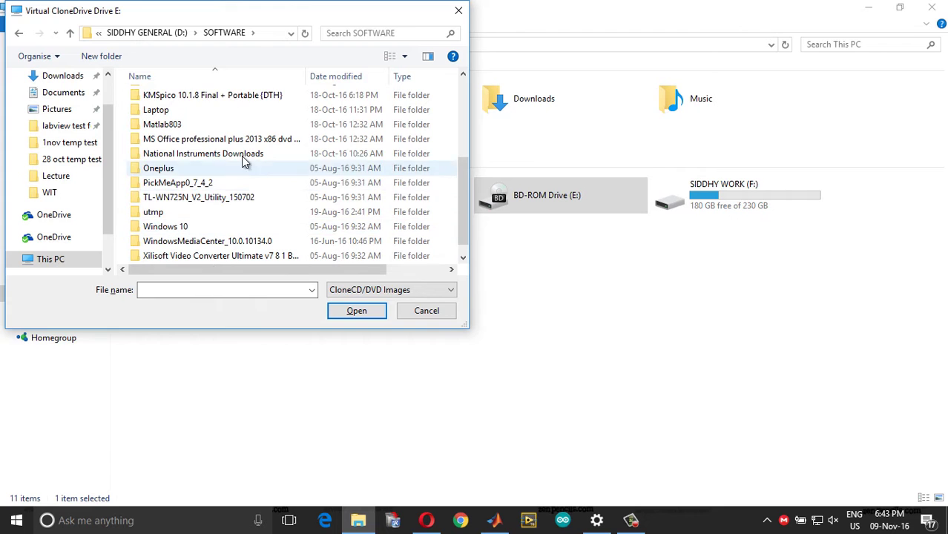
pyautogui.scroll(-1, 241, 208)
pyautogui.click(240, 257)
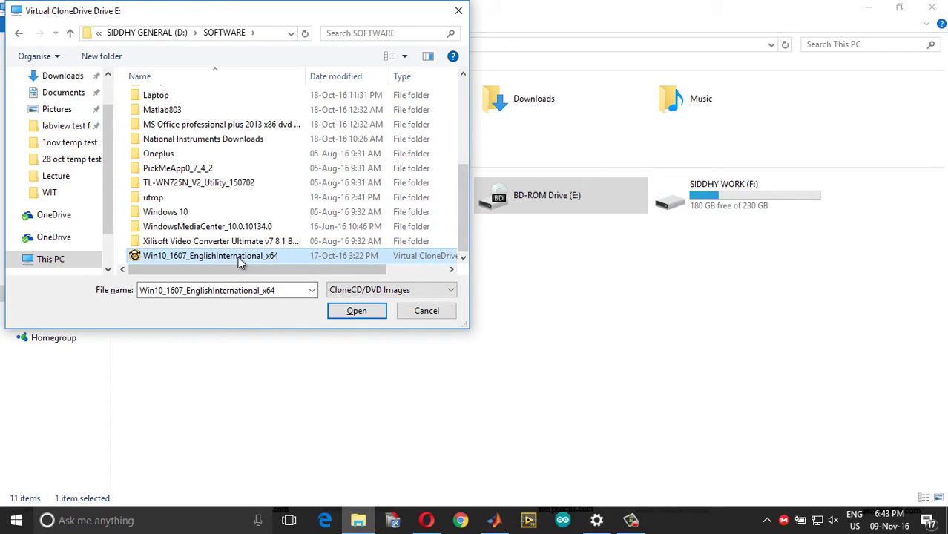
pyautogui.click(345, 311)
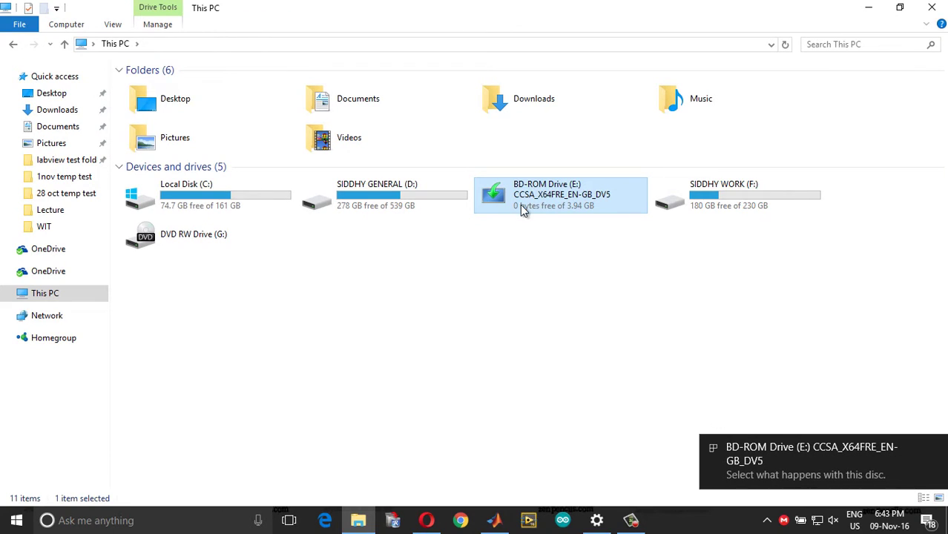
# Step: In Setup, keep update downloads on, turn off installation feedback, and continue
pyautogui.click(938, 449)
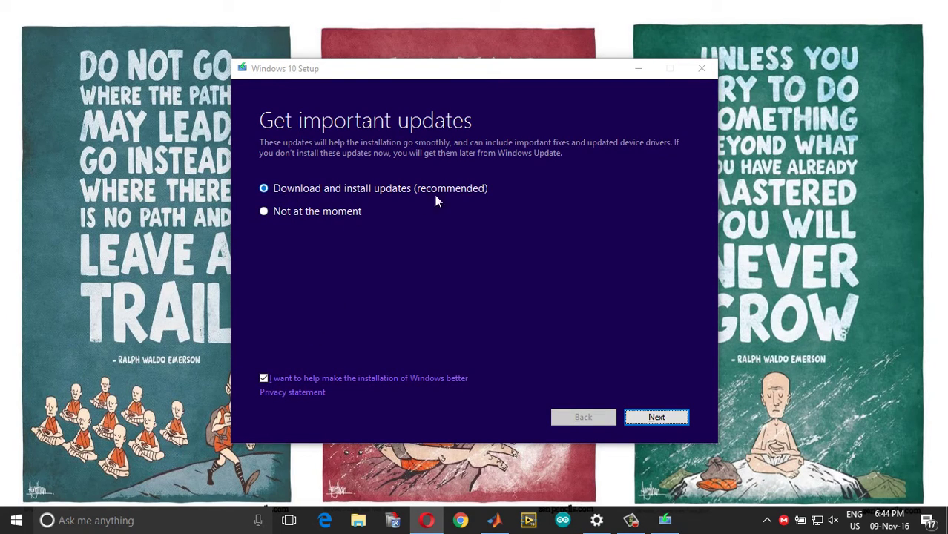
pyautogui.click(264, 379)
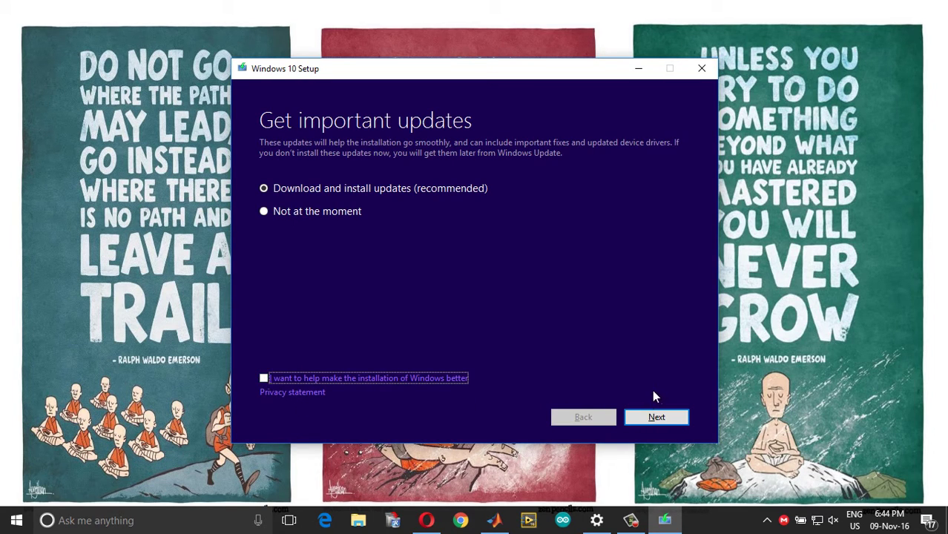
pyautogui.click(665, 417)
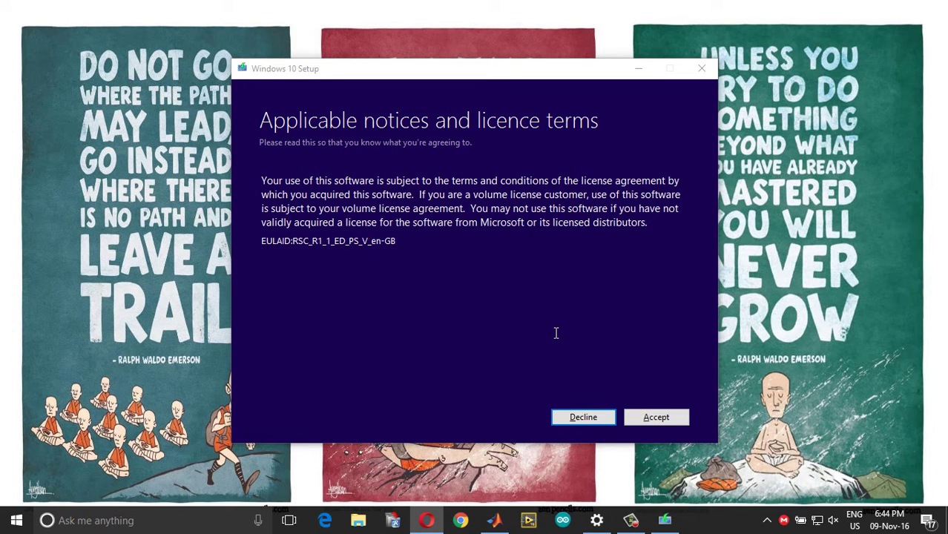
# Step: Accept the licence terms in Windows 10 Setup
pyautogui.click(654, 417)
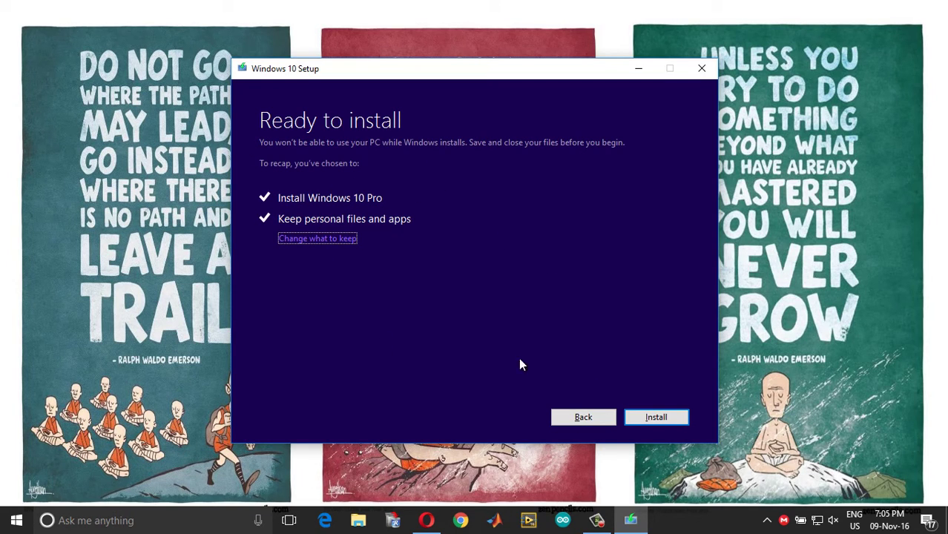
# Step: Install Windows 10 Pro, keeping personal files and apps
pyautogui.click(650, 418)
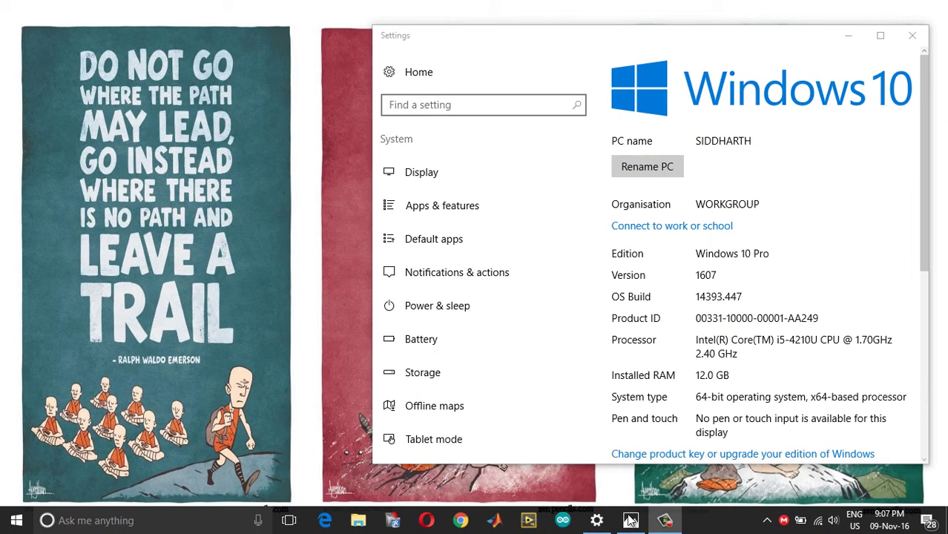
# Step: Place Screenshot_2.png beside Settings to compare build 14393.321 with 14393.447
pyautogui.click(603, 521)
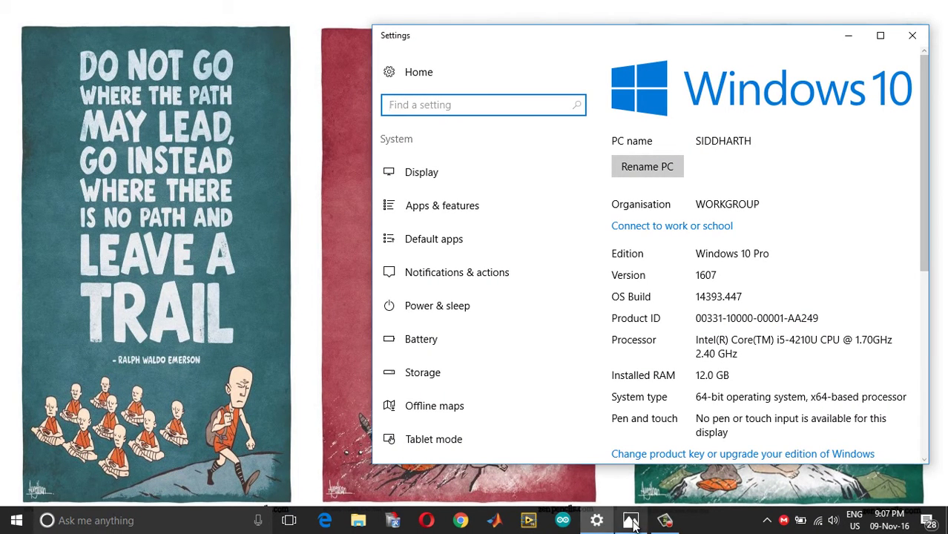
pyautogui.click(630, 520)
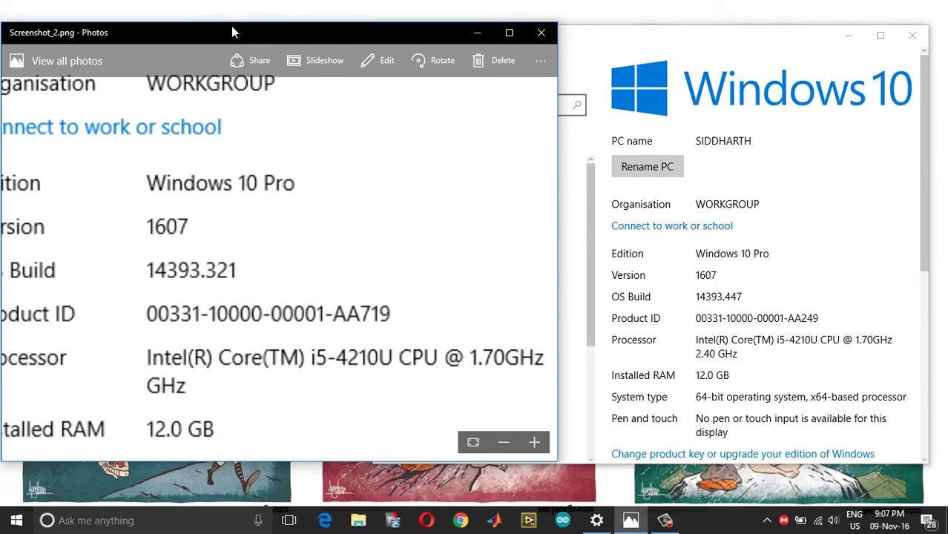
pyautogui.moveTo(232, 29); pyautogui.dragTo(327, 40)
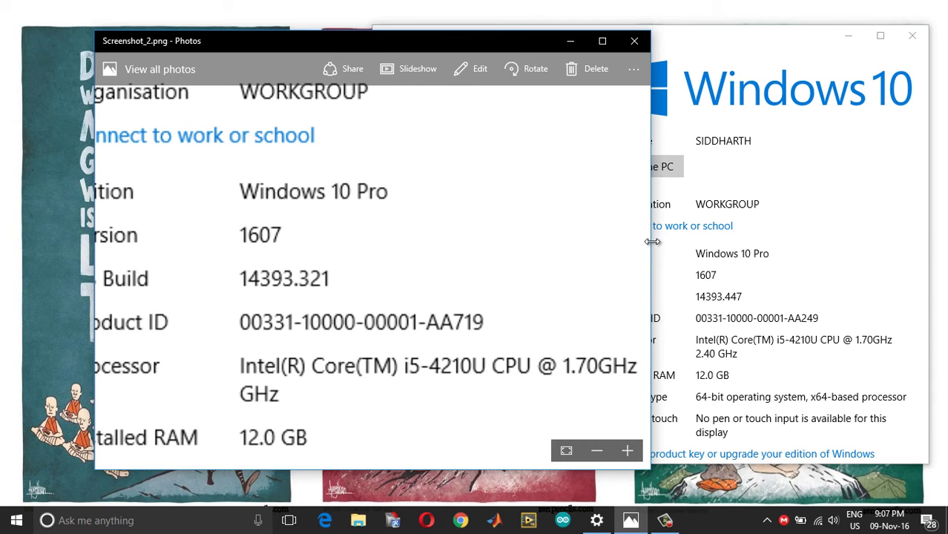
pyautogui.scroll(-3, 648, 241)
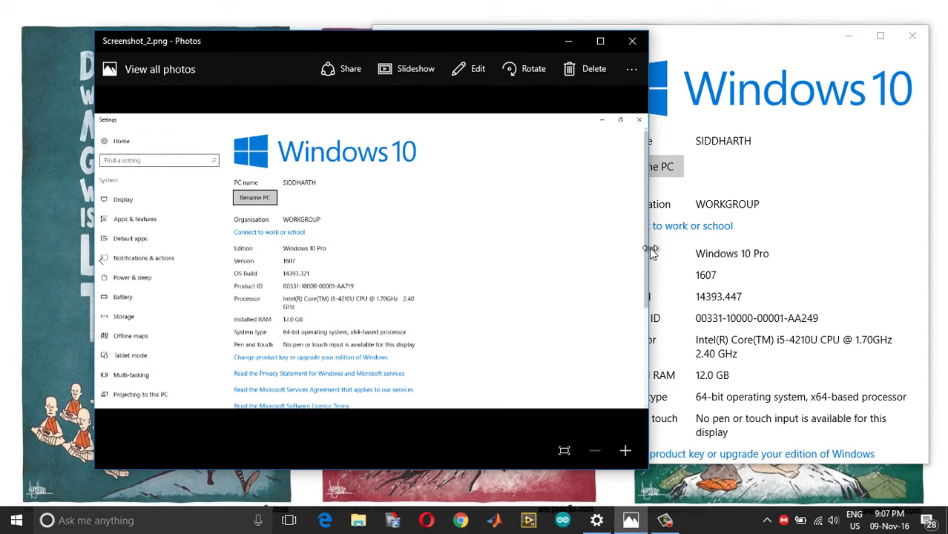
pyautogui.scroll(2, 302, 274)
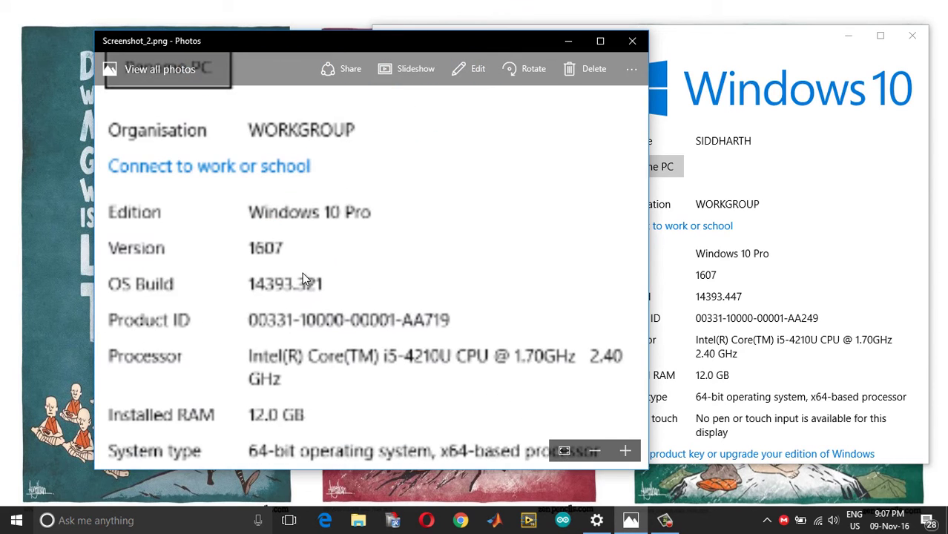
pyautogui.scroll(2, 298, 288)
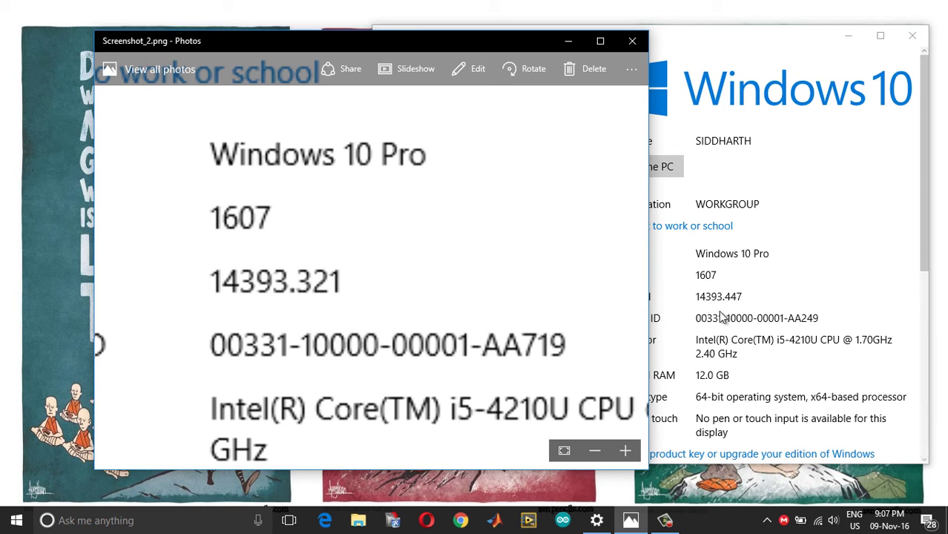
pyautogui.moveTo(455, 43); pyautogui.dragTo(408, 38)
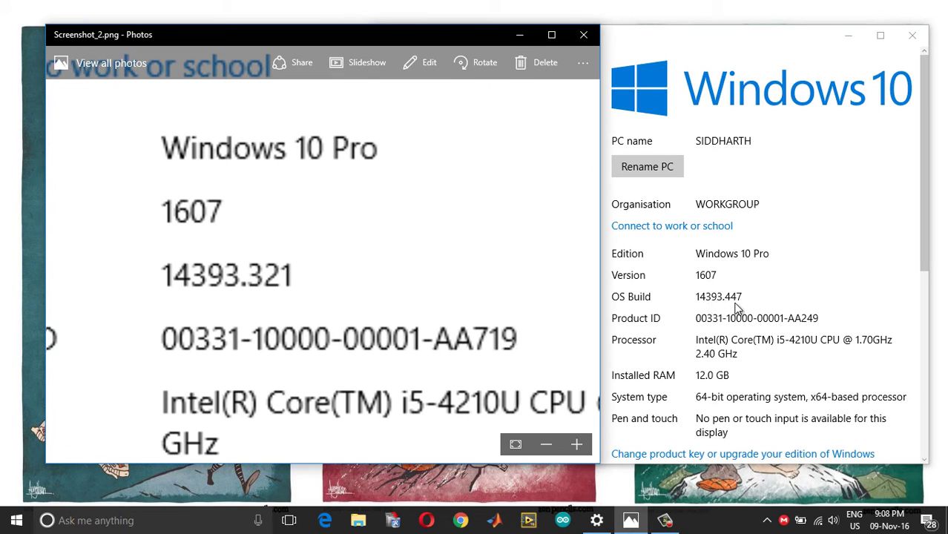
# Step: Search 'windows update' in Settings to confirm it's up to date, then close Settings with Alt+F4
pyautogui.click(697, 37)
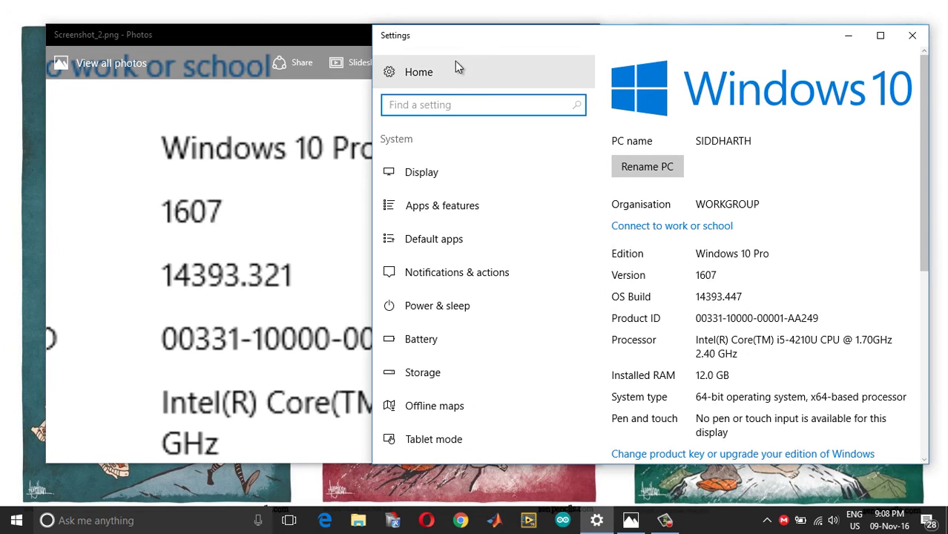
pyautogui.write('windows')
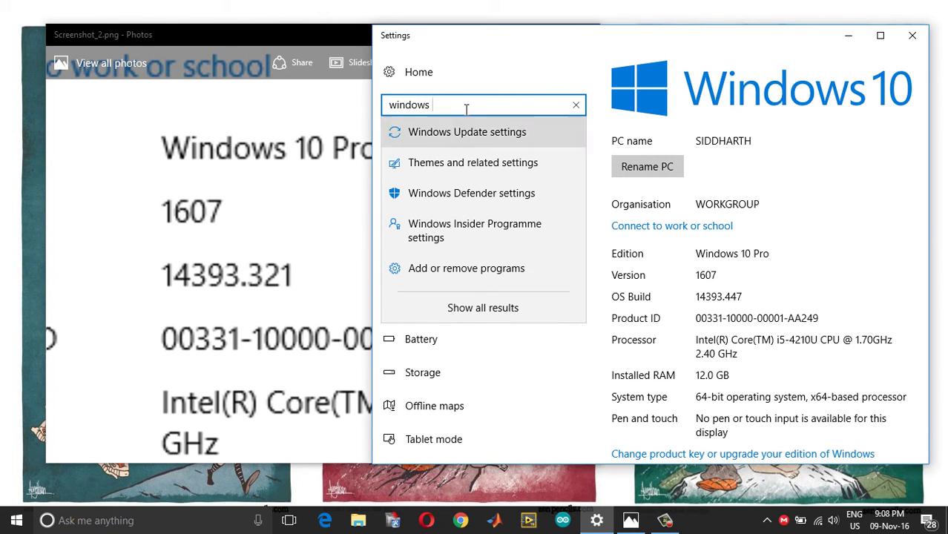
pyautogui.write(' update')
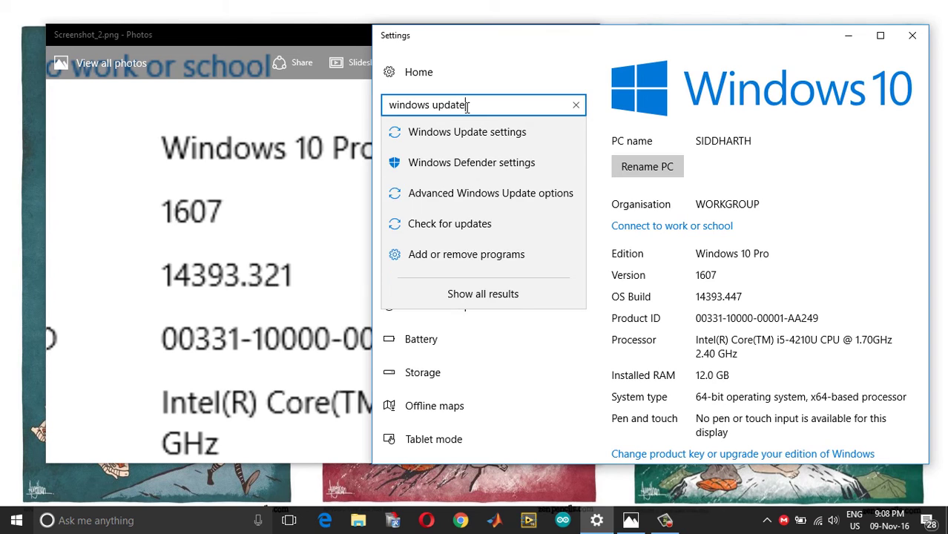
pyautogui.click(462, 191)
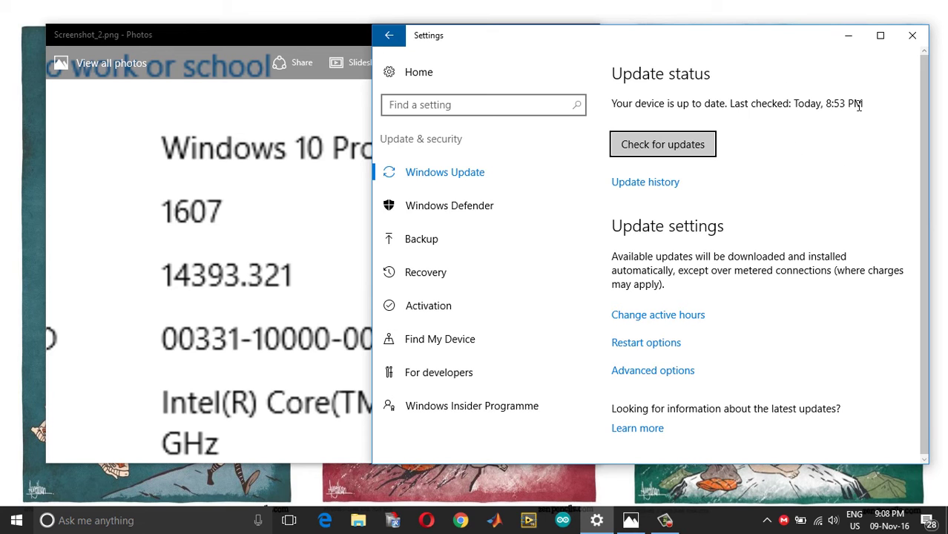
pyautogui.hotkey('alt', 'F4')
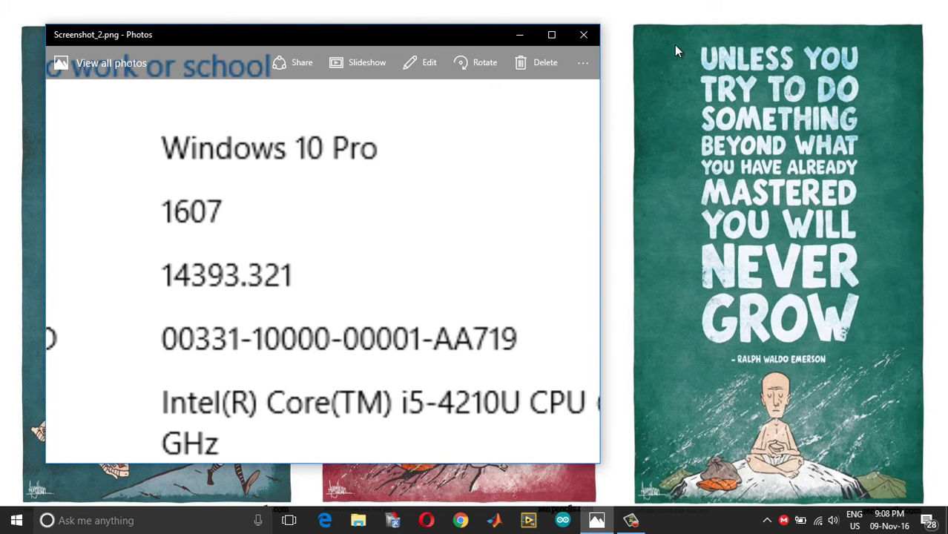